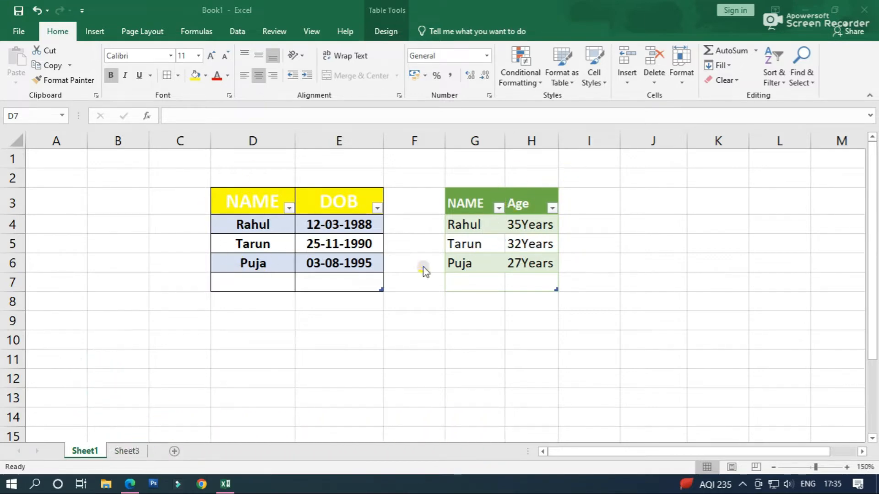
Fill row 7 of the NAME and DOB table with another person's first name and date of birth
left_click(253, 276)
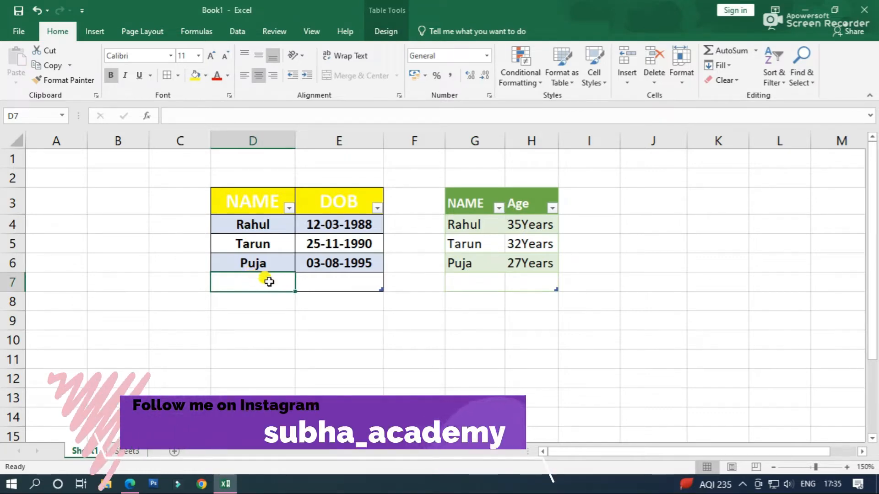
type("ak")
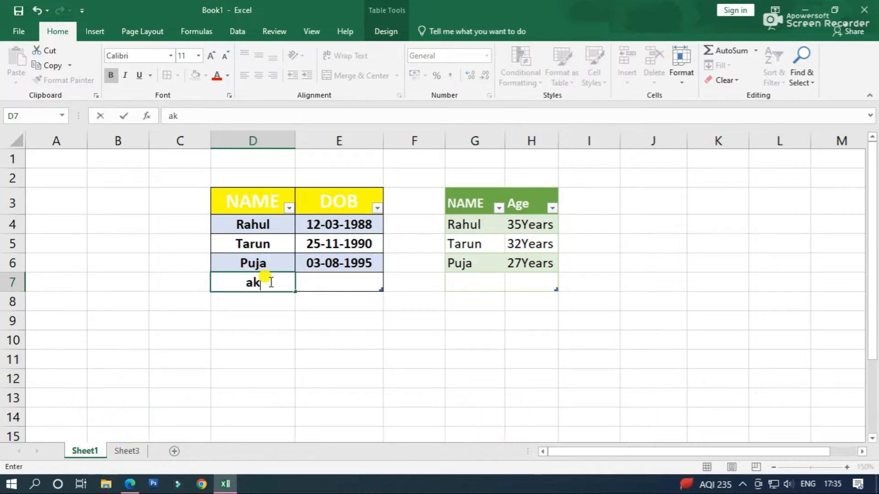
type("ash")
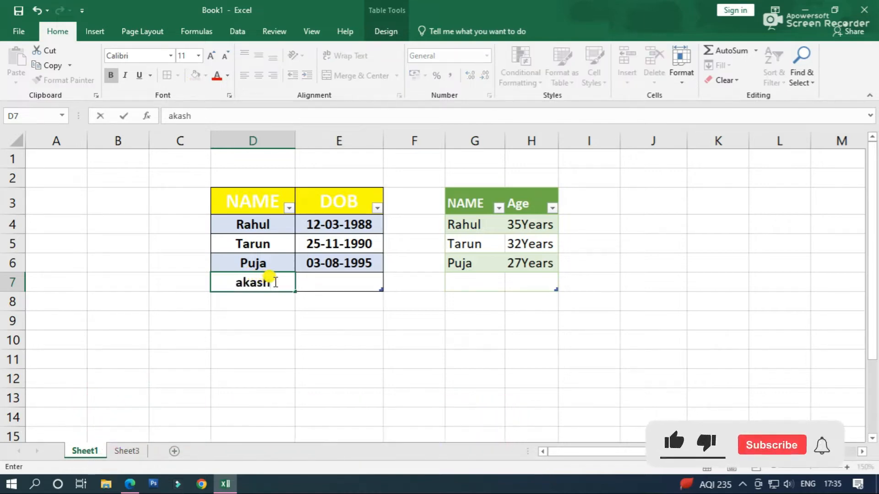
left_click(337, 284)
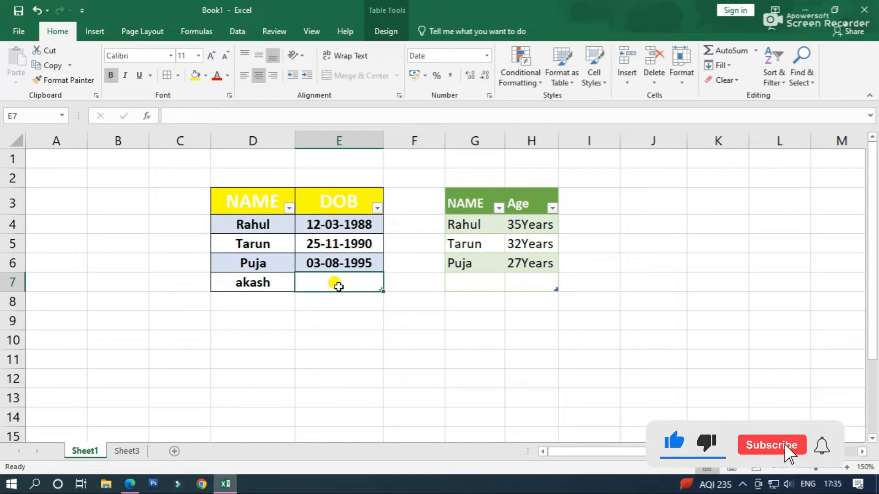
type("20-")
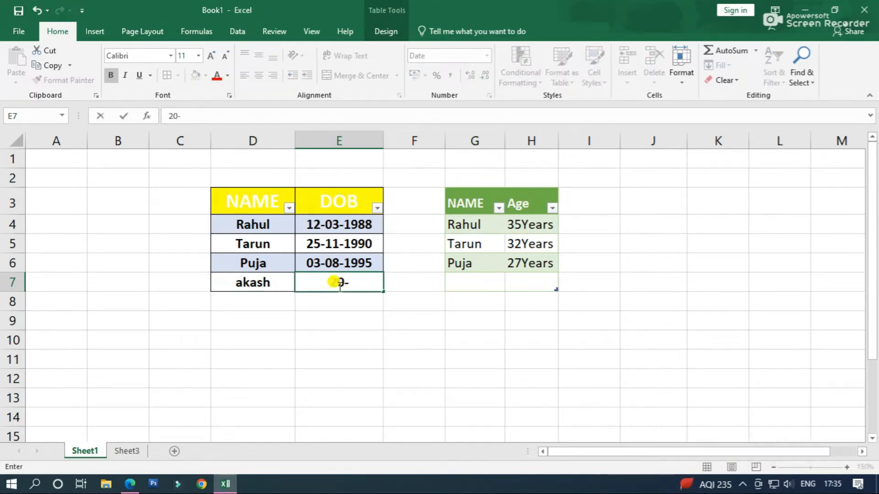
type("08-1")
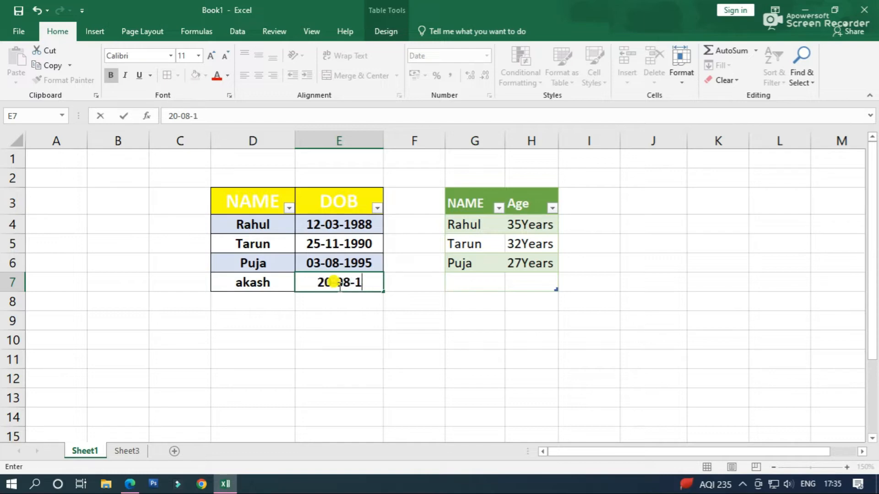
type("990")
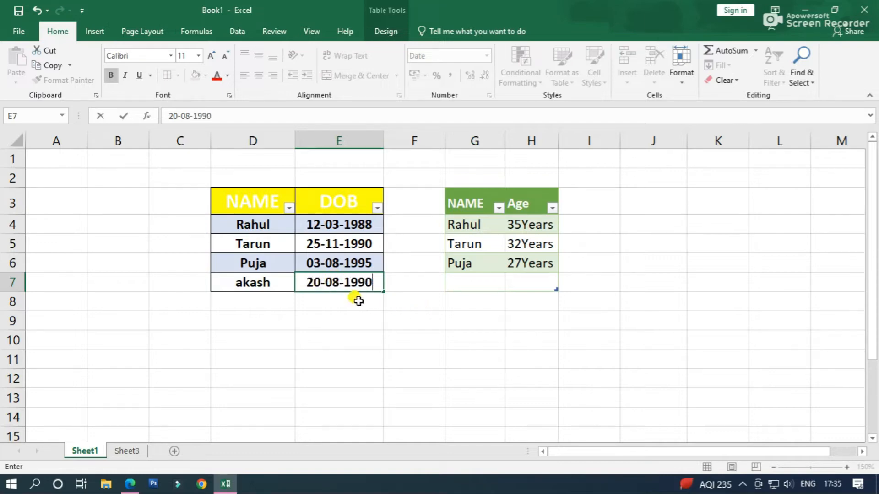
Refresh the green NAME and Age query table so it includes the new entry
left_click(450, 281)
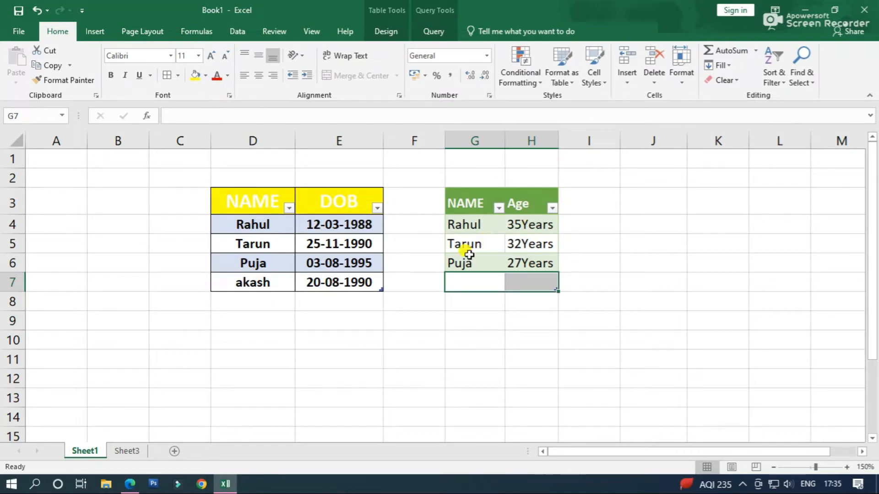
right_click(496, 227)
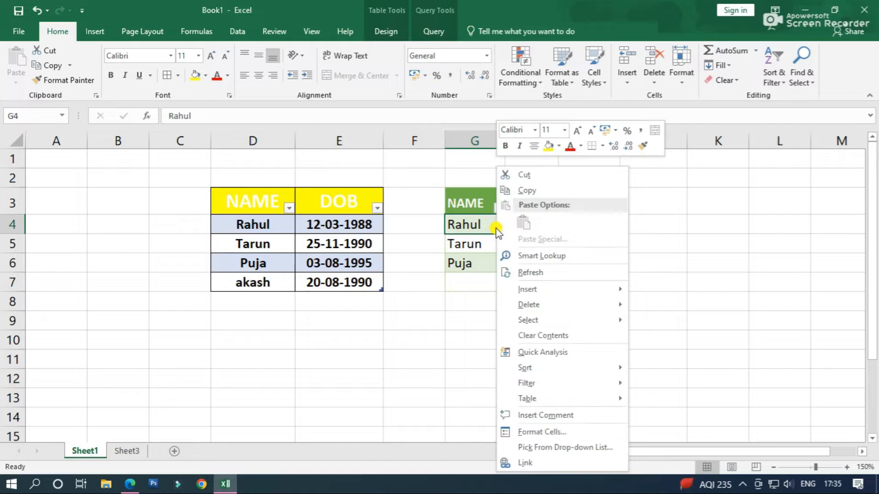
left_click(545, 273)
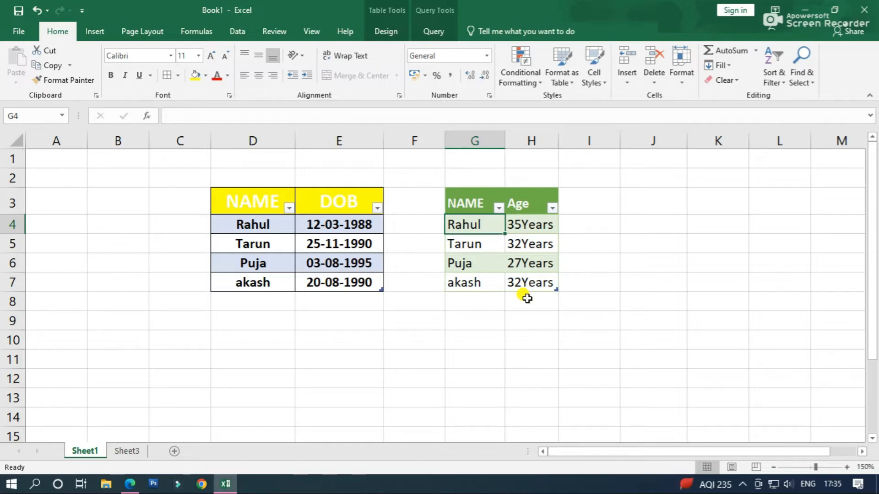
On Sheet3, create a Power Query from the range E5:F9 as a table with headers
left_click(126, 451)
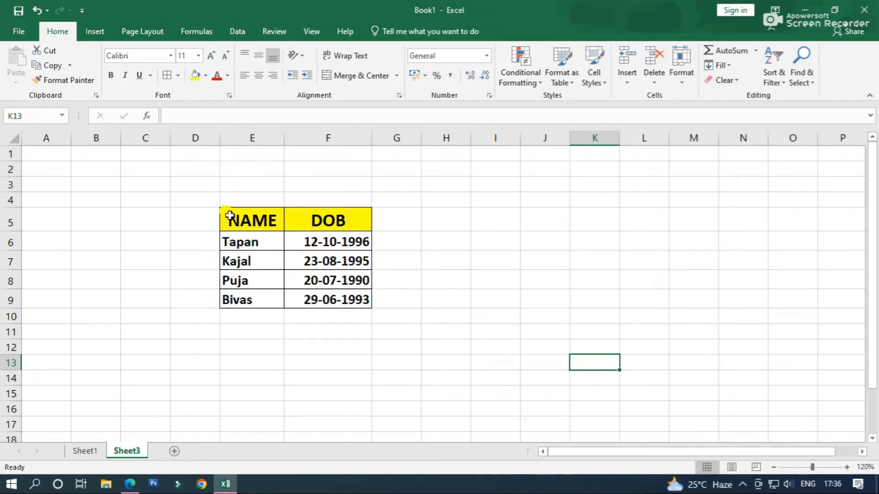
left_click_drag(229, 216, 315, 296)
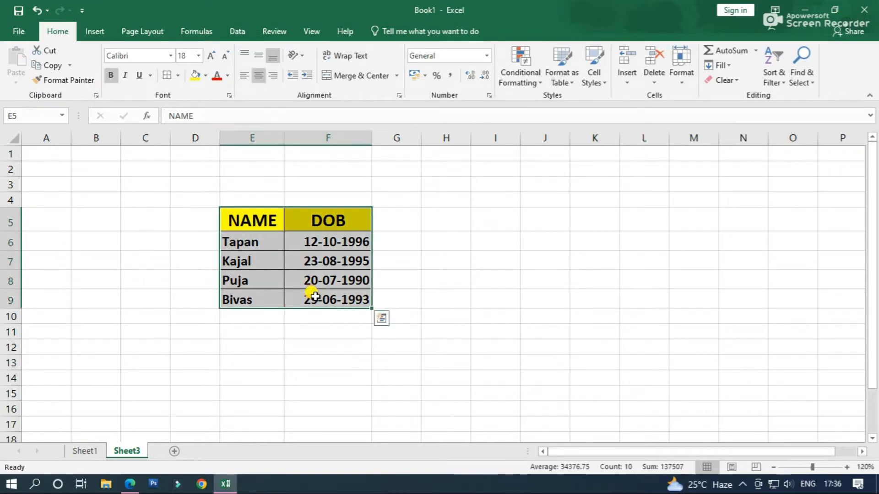
left_click(243, 31)
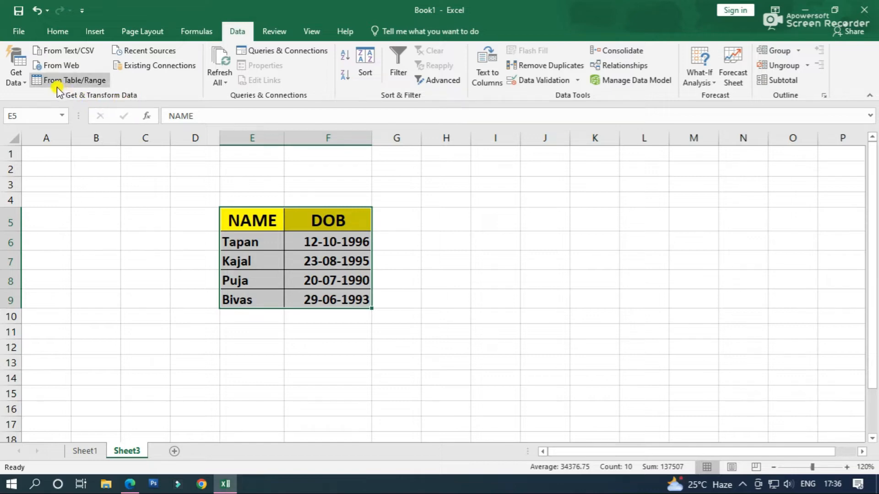
left_click(92, 86)
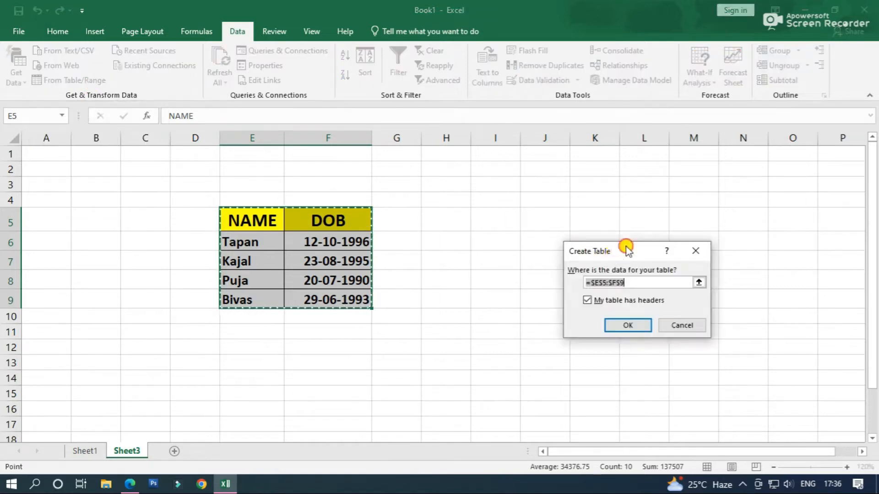
left_click_drag(624, 246, 510, 177)
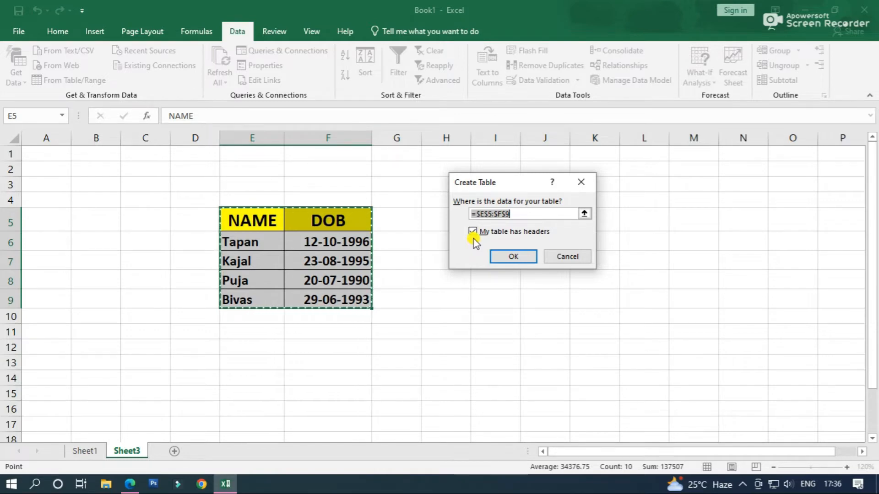
left_click(503, 255)
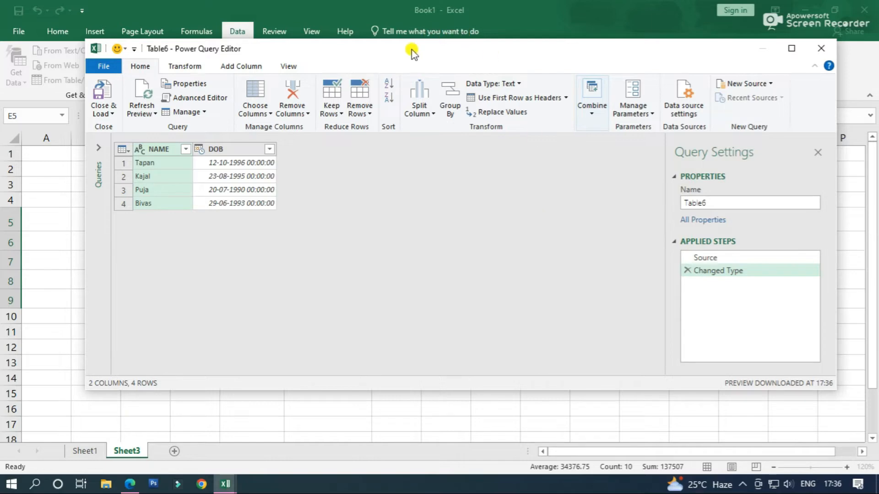
left_click_drag(417, 52, 391, 79)
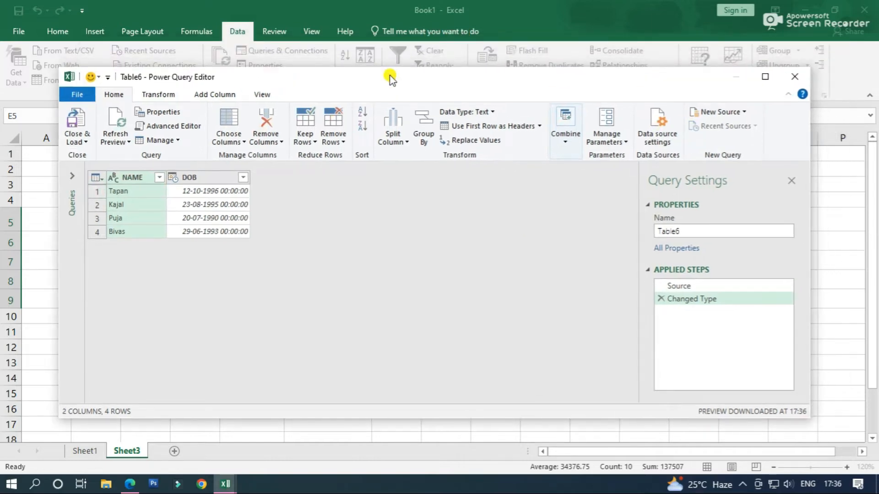
Add an Age column calculated from the DOB column
left_click(206, 179)
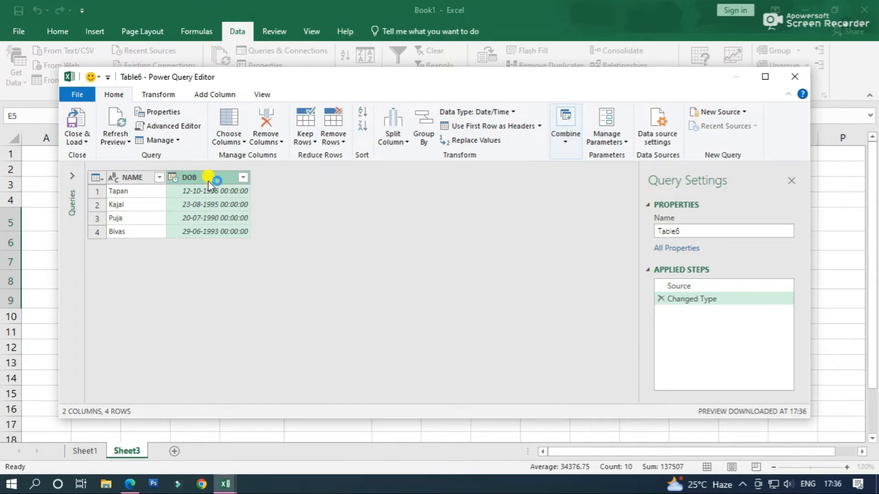
left_click(223, 98)
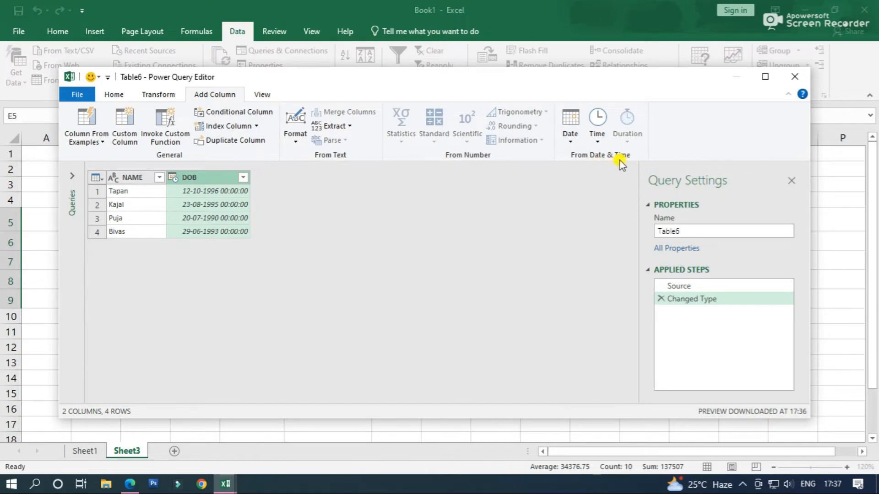
left_click(571, 139)
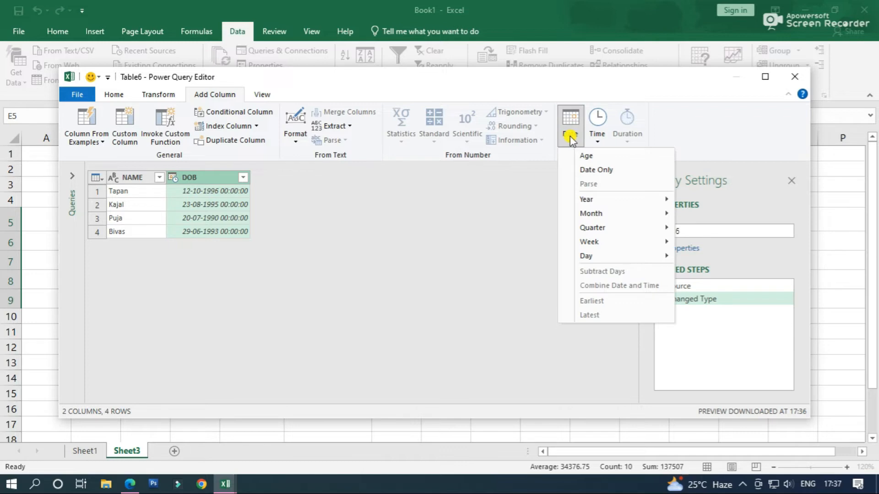
left_click(602, 158)
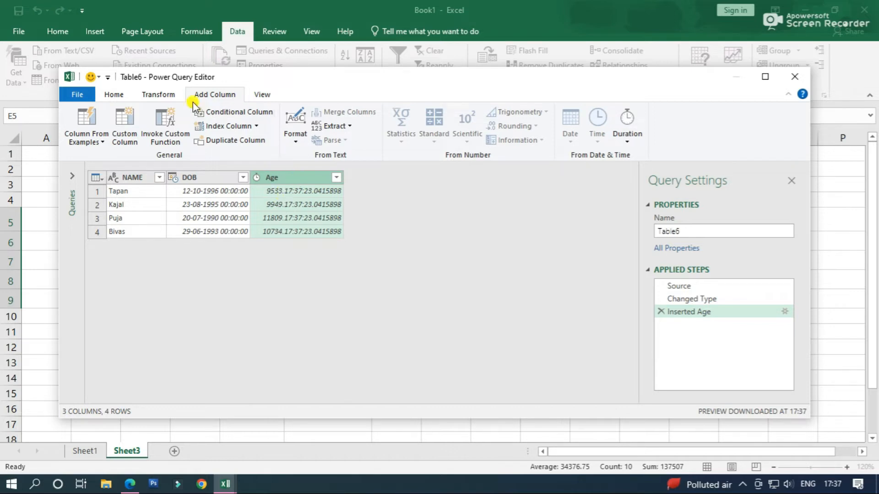
Convert the Age column's durations to total years and set its data type to Whole Number
left_click(167, 97)
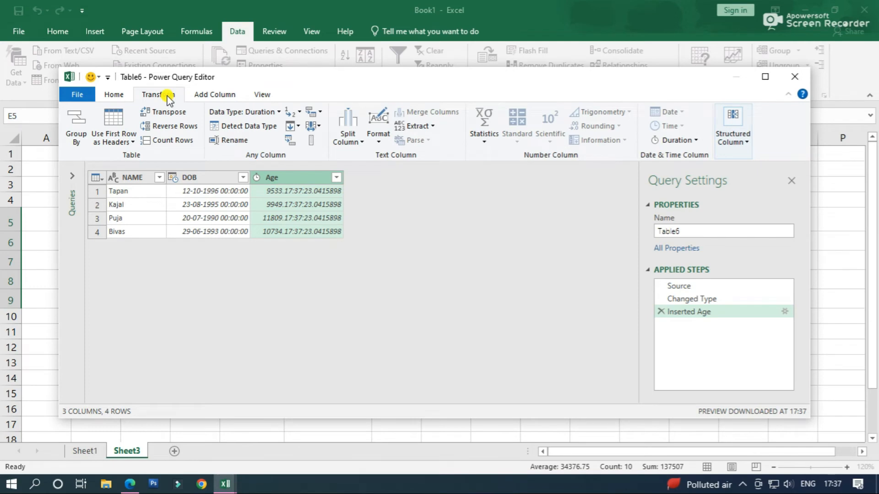
left_click(685, 141)
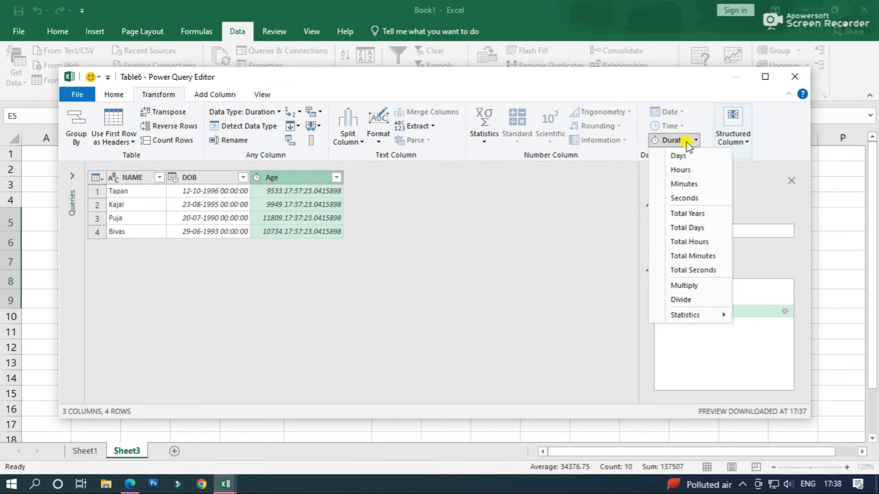
left_click(687, 214)
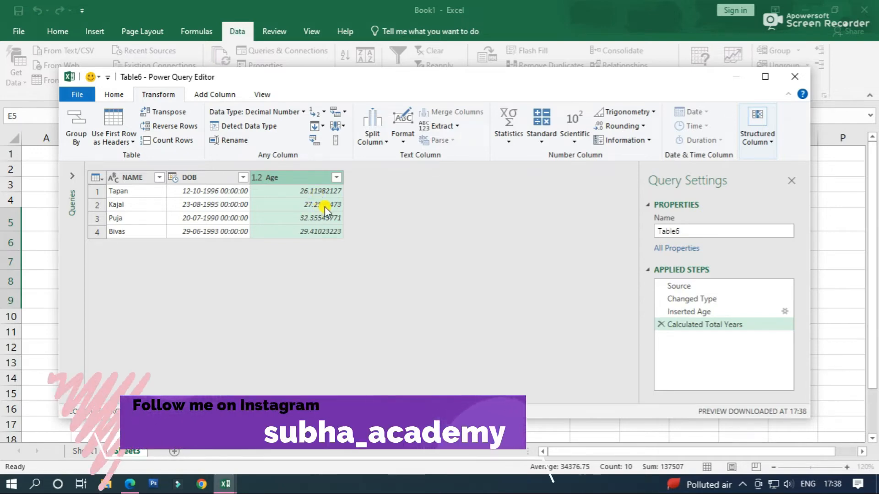
left_click(256, 178)
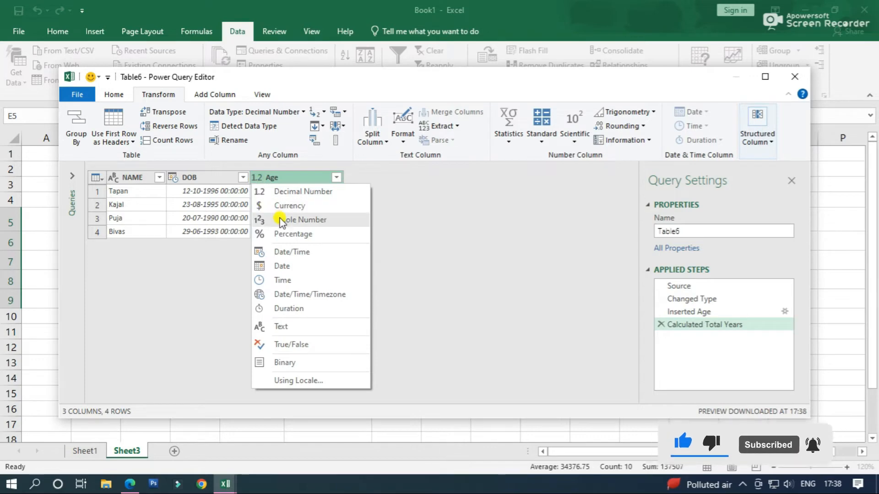
left_click(323, 223)
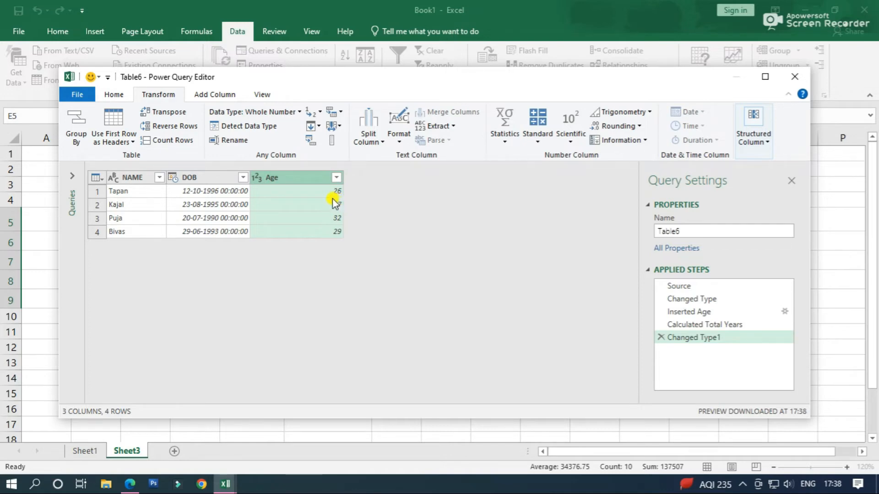
Add the suffix "Years" to every value in the Age column
left_click(401, 138)
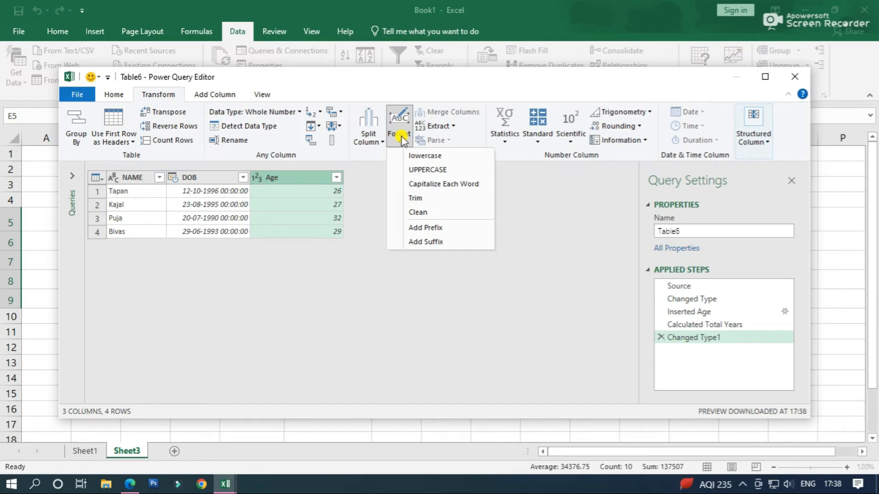
left_click(447, 244)
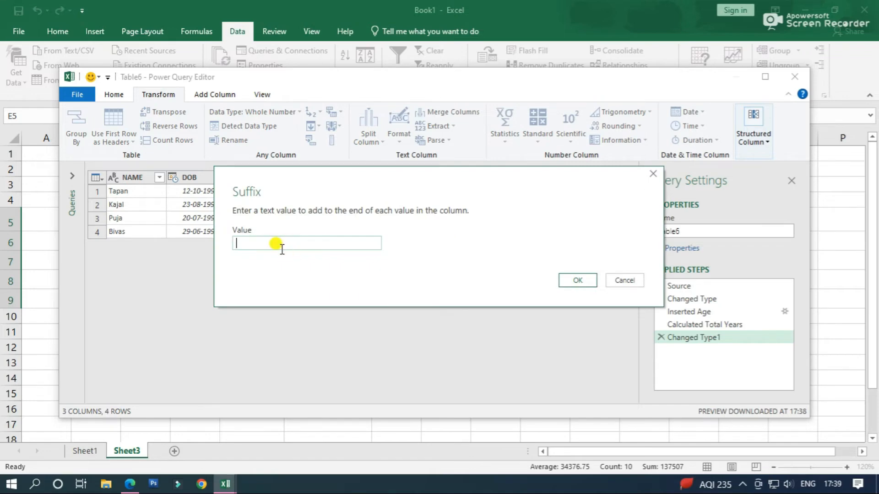
type("ears")
left_click(574, 282)
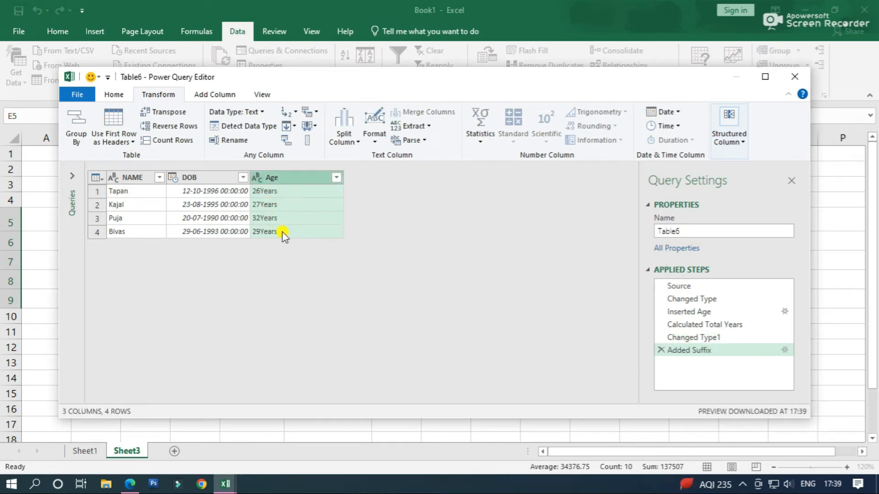
Remove the DOB column from the query
left_click(213, 180)
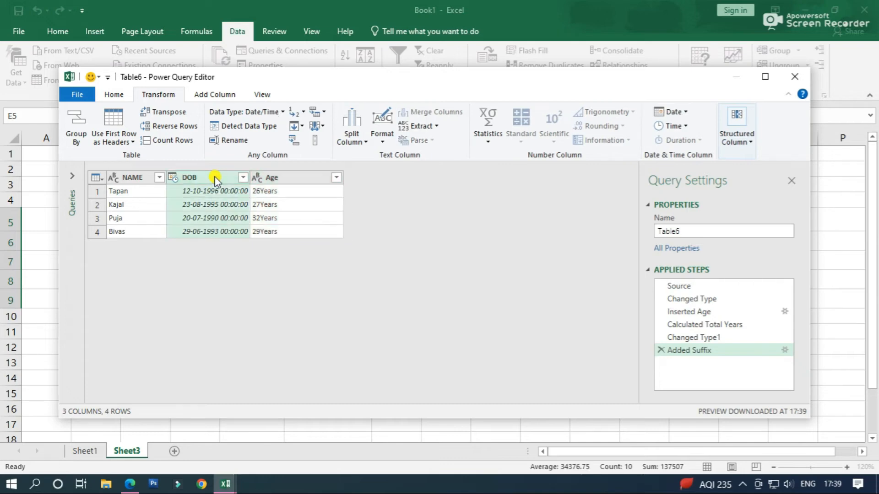
right_click(214, 179)
left_click(239, 187)
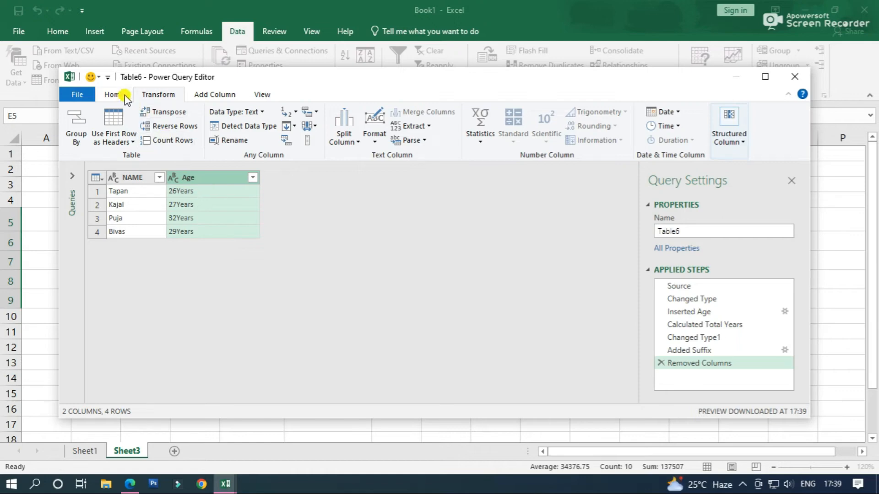
Close the query editor and load the result as a table into the existing worksheet, starting at cell H5 of Sheet3
left_click(112, 94)
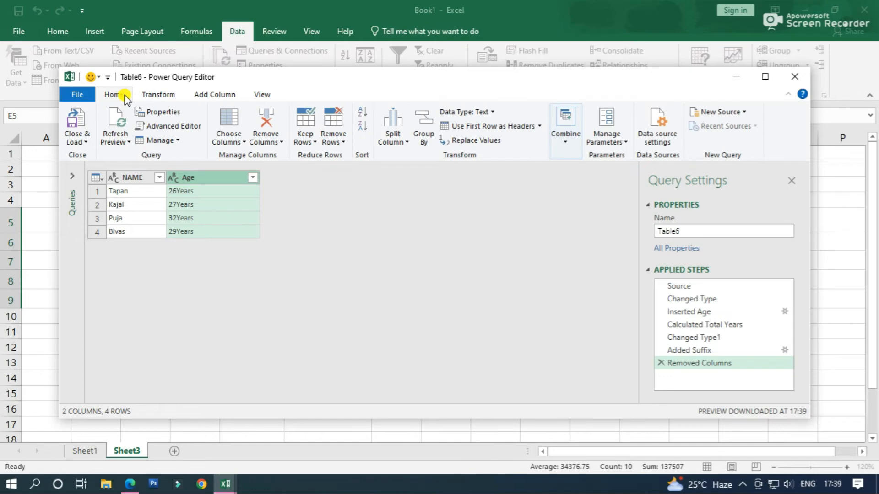
left_click(81, 136)
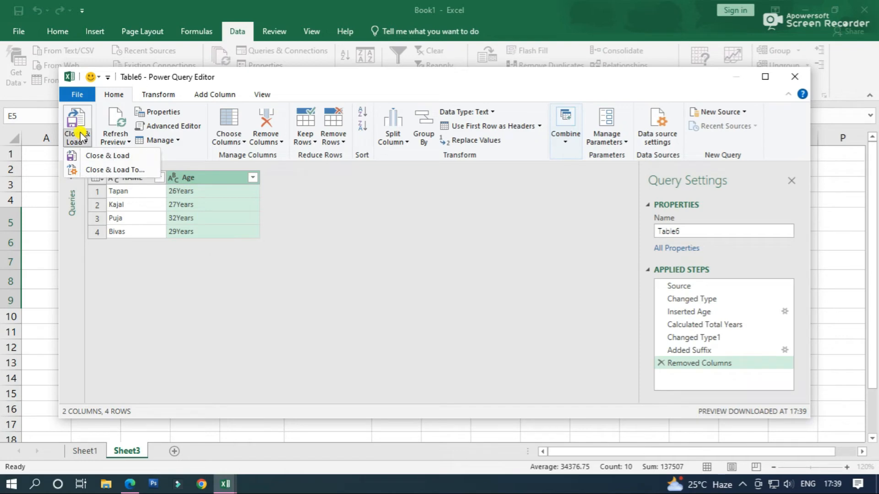
left_click(104, 171)
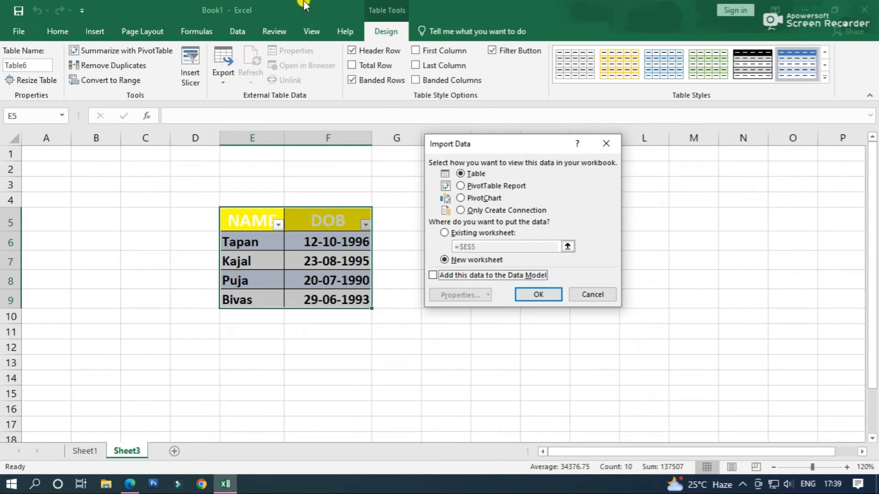
left_click_drag(515, 147, 569, 185)
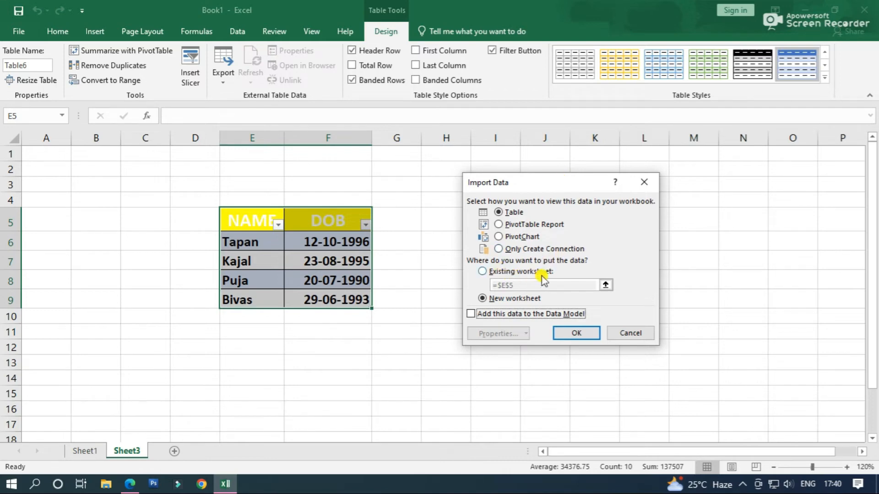
left_click(482, 271)
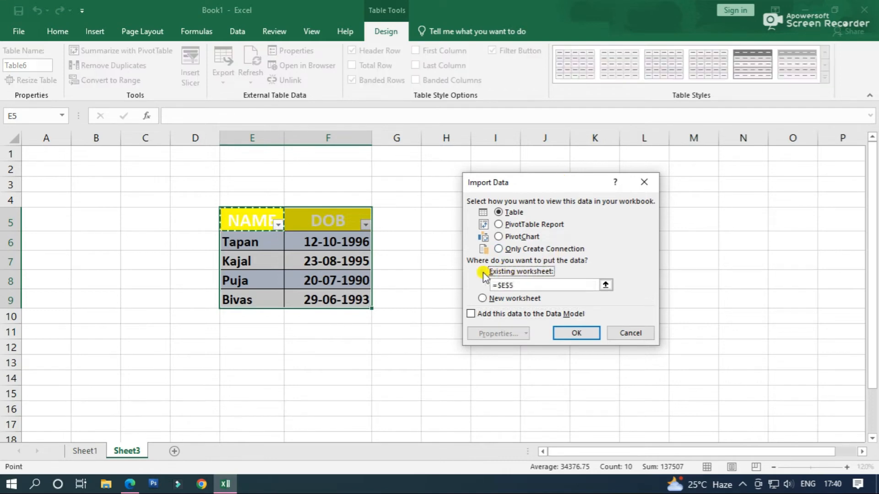
left_click_drag(542, 179, 640, 174)
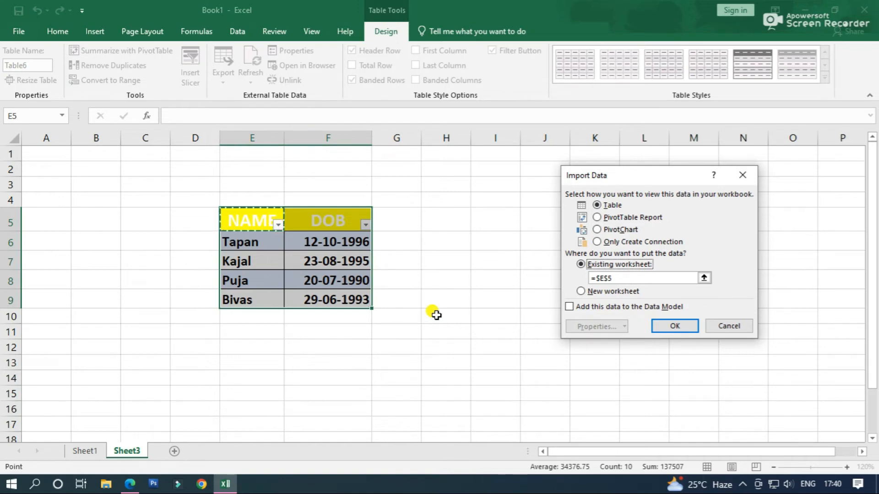
left_click(446, 222)
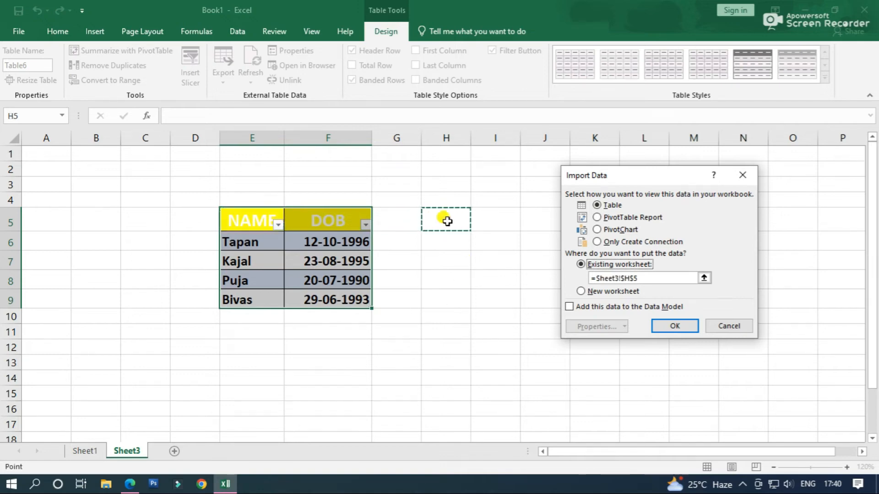
left_click(672, 327)
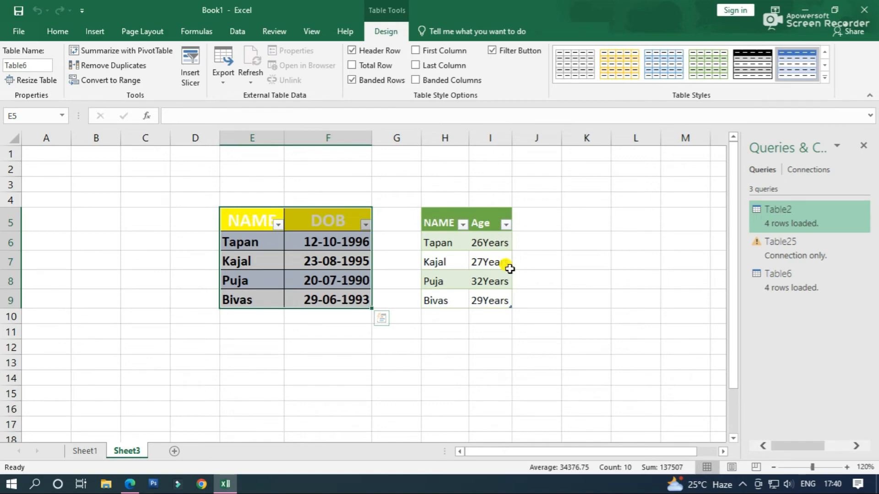
Add a new record in row 10 of the source table, entering the person's first name in E10 and date of birth in F10
left_click(245, 318)
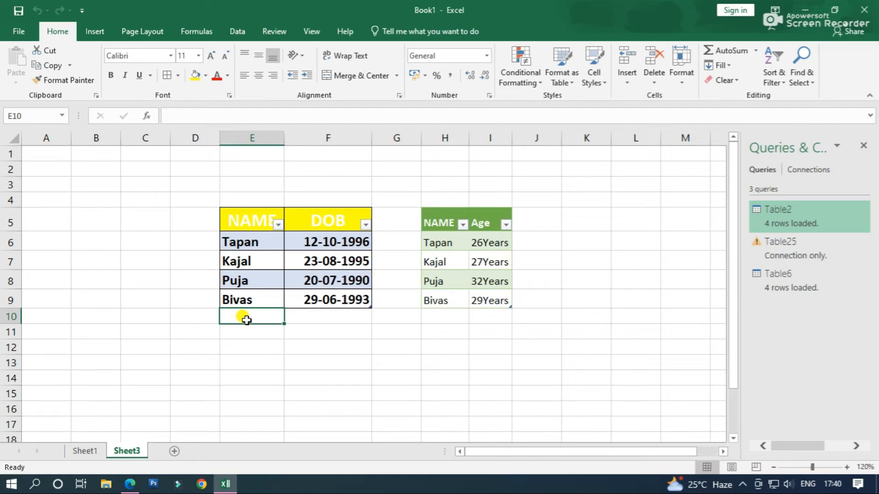
type("Tau")
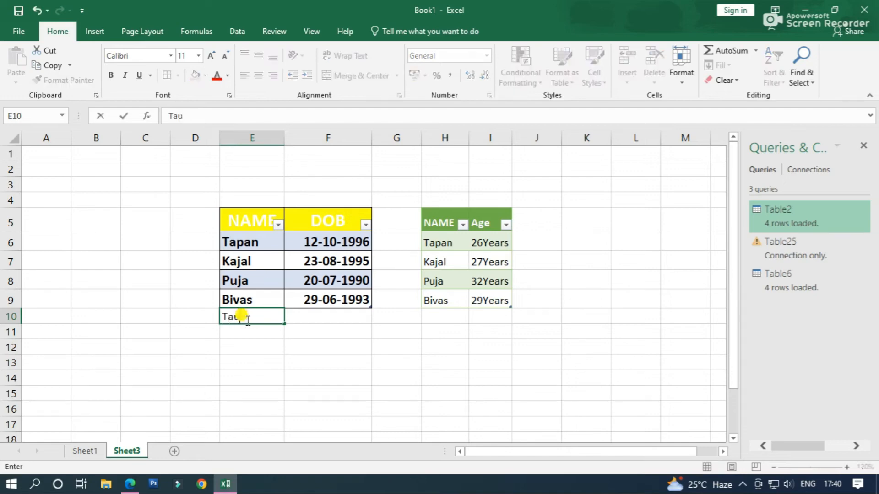
key("BackSpace")
type("run")
left_click(316, 319)
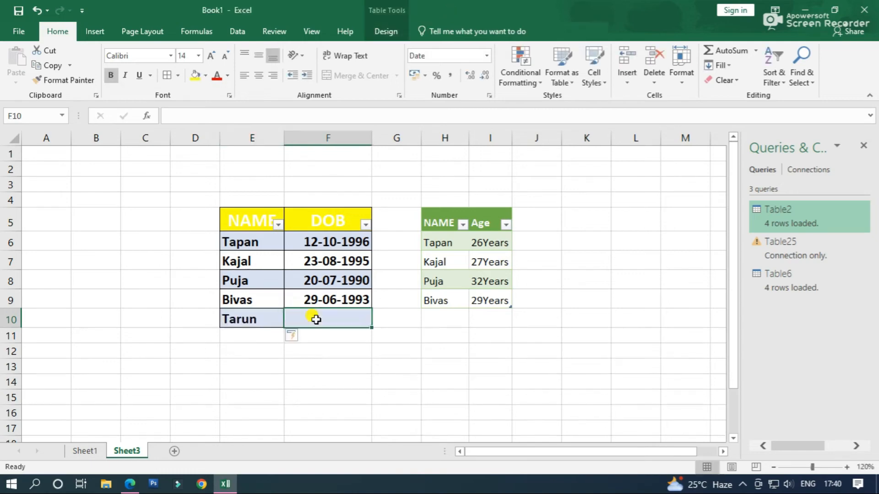
type("11-05-1")
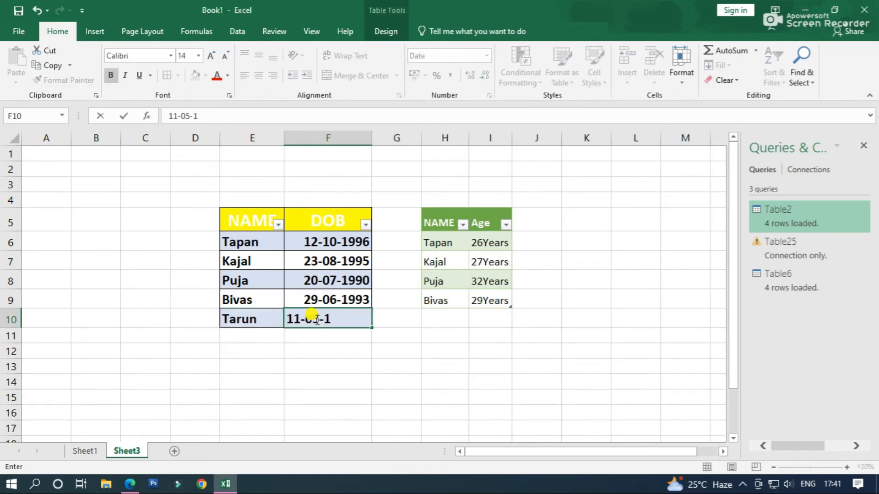
type("989")
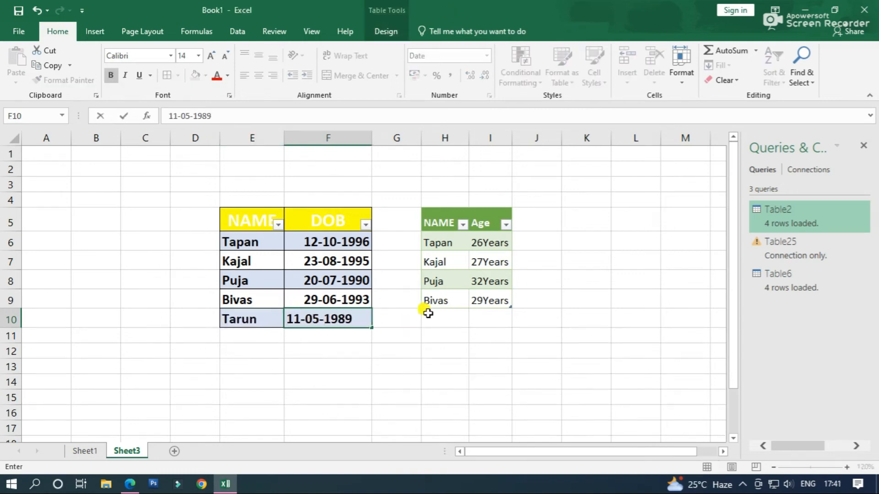
left_click(438, 318)
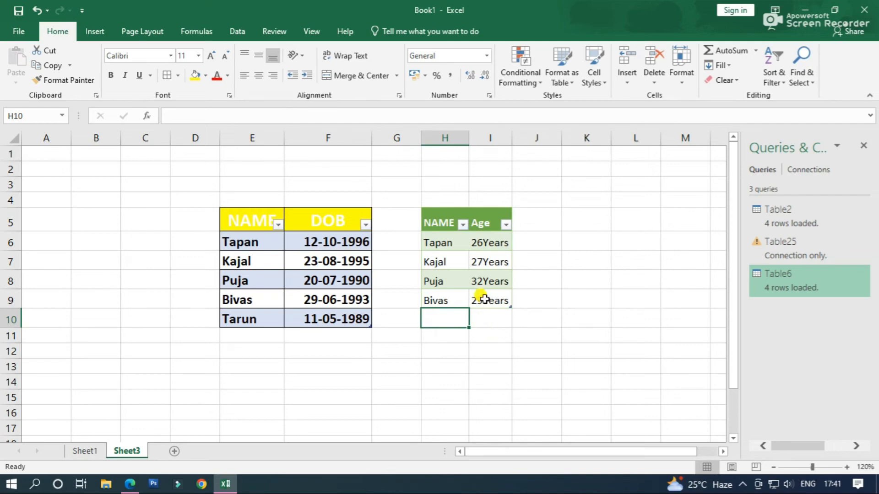
Refresh the loaded age table to include the new source record
right_click(457, 259)
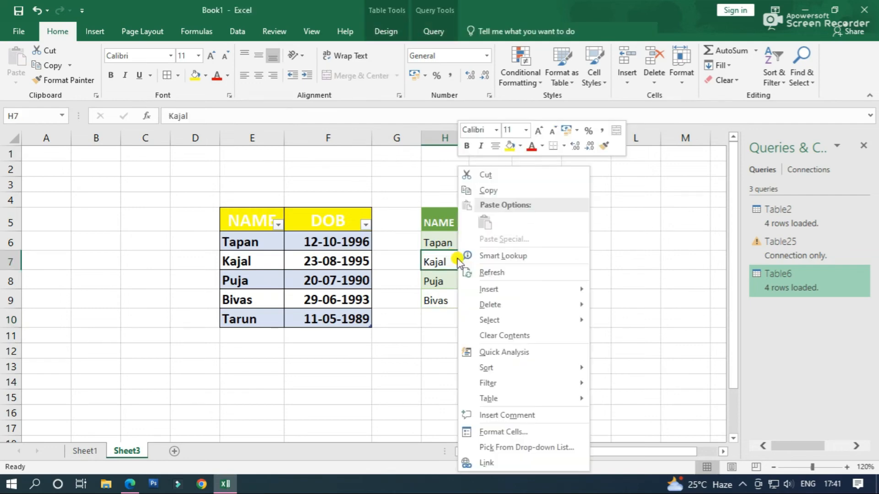
left_click(488, 272)
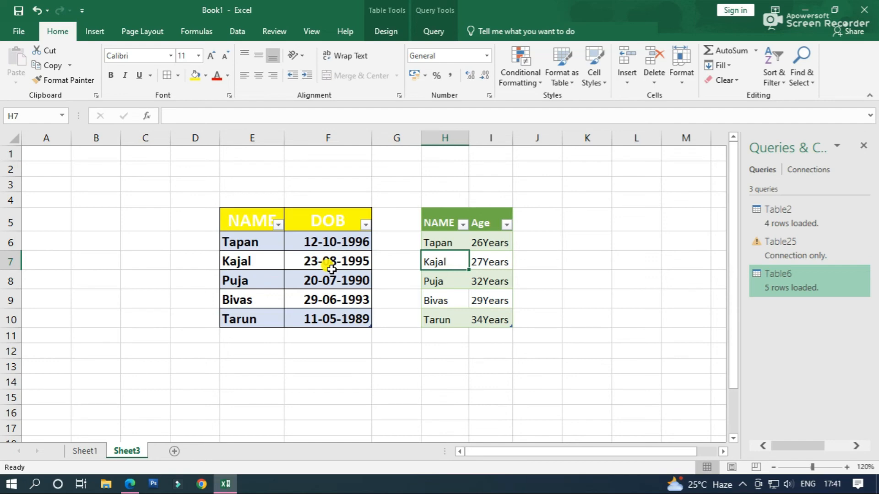
Change the last digit of the birth year in cell F7 to 9 and refresh the age table
double_click(353, 261)
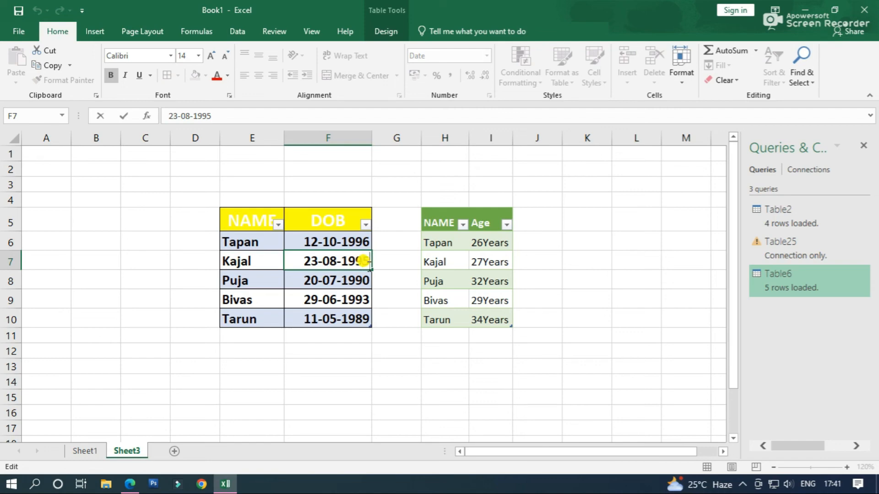
key("BackSpace")
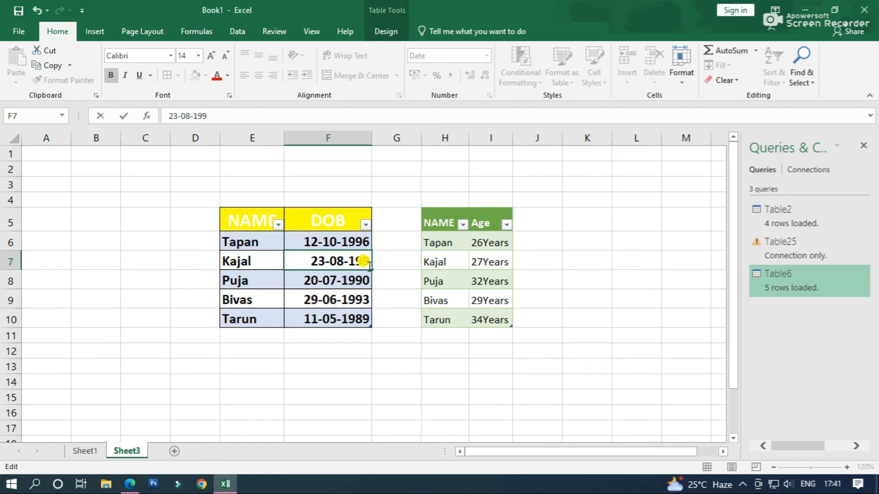
type("9")
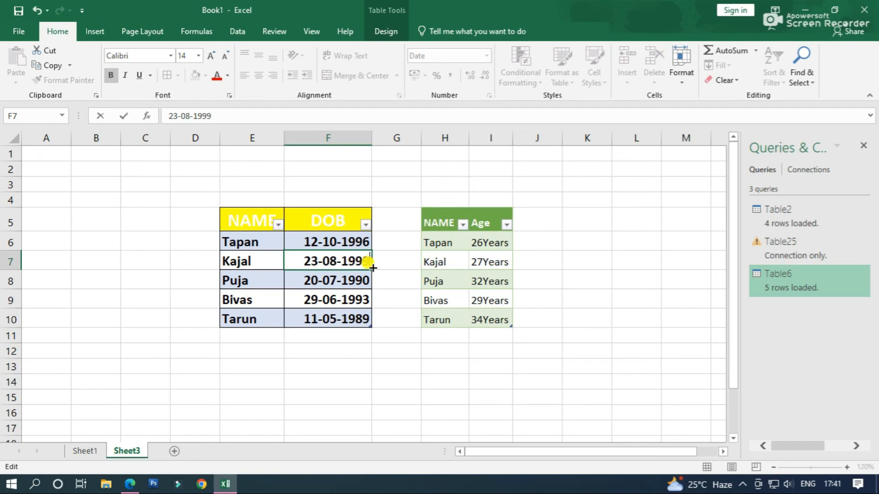
left_click(447, 261)
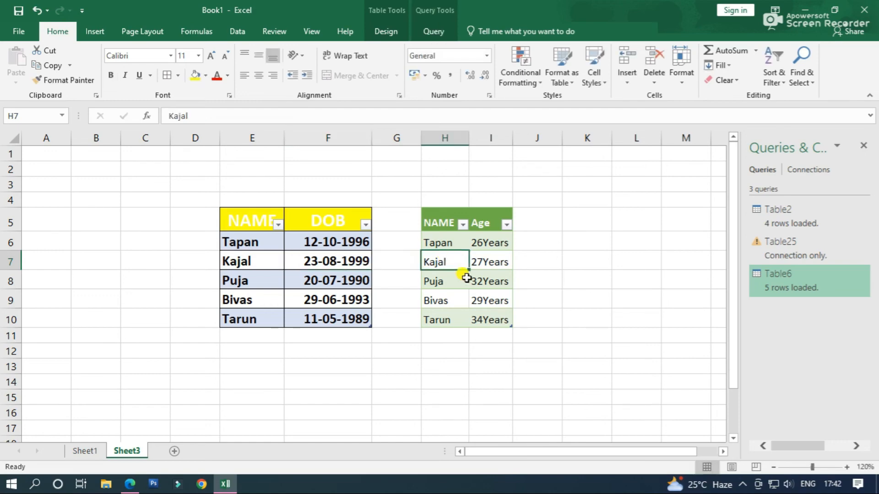
right_click(452, 257)
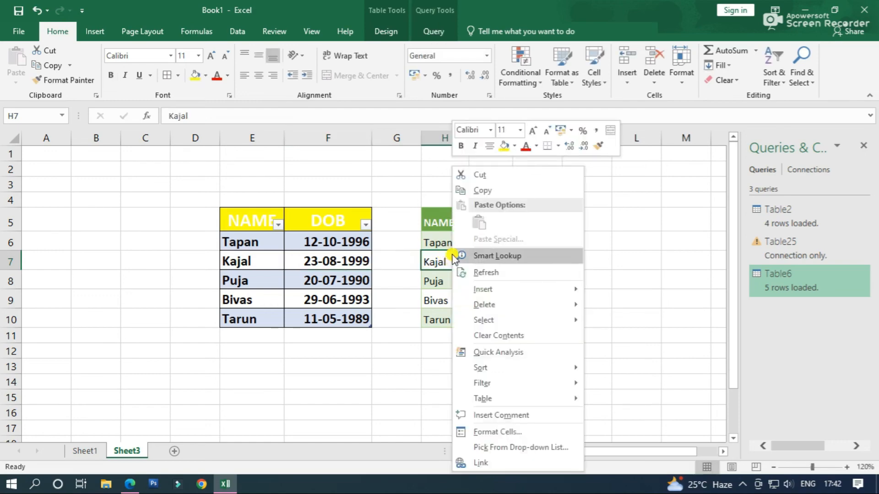
left_click(495, 272)
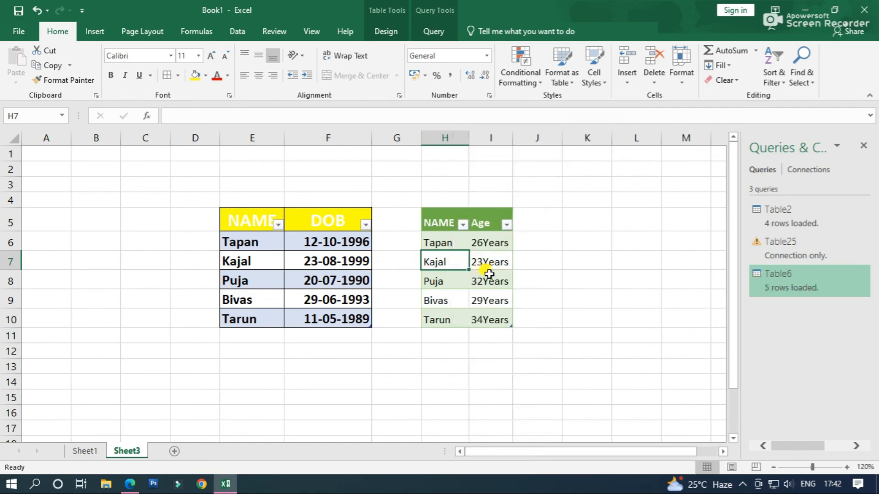